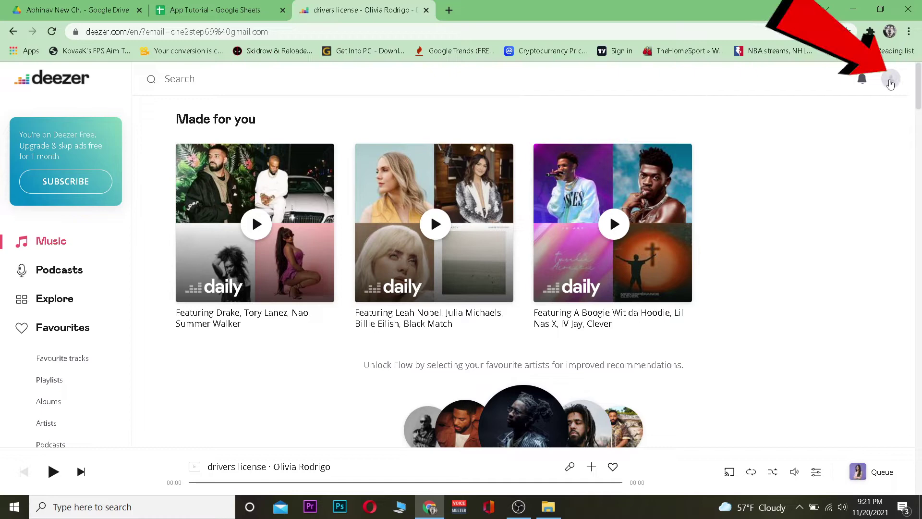
Step: Go to Account Settings from the profile avatar menu
{"action": "left_click", "coordinate": [891, 80]}
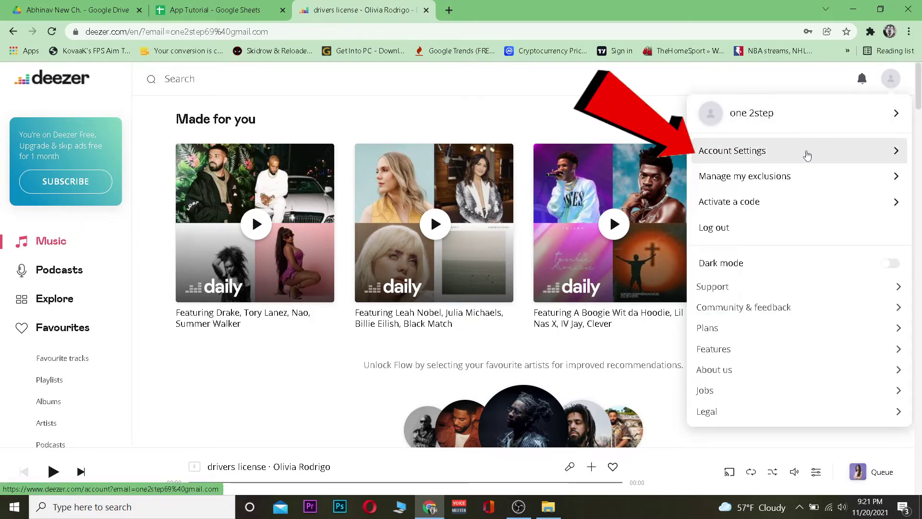
{"action": "left_click", "coordinate": [806, 156]}
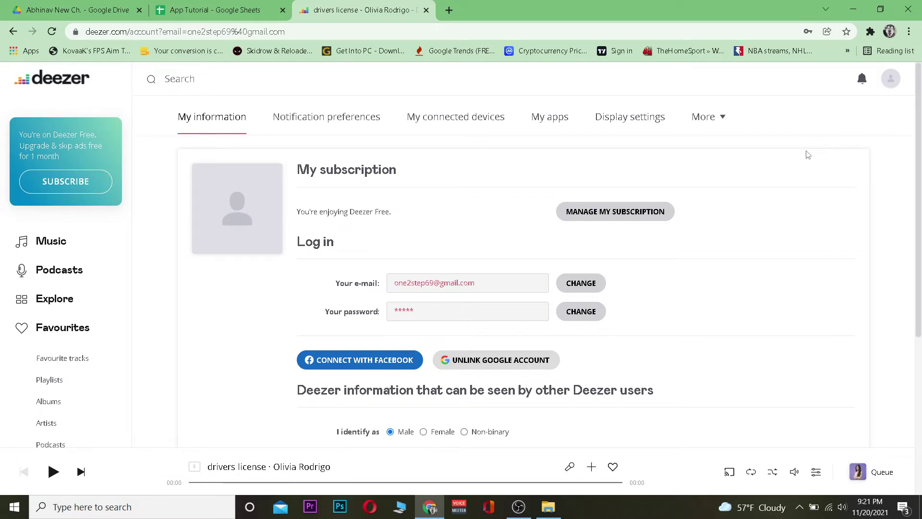
{"action": "scroll", "coordinate": [685, 171], "scroll_direction": "down", "scroll_amount": 1}
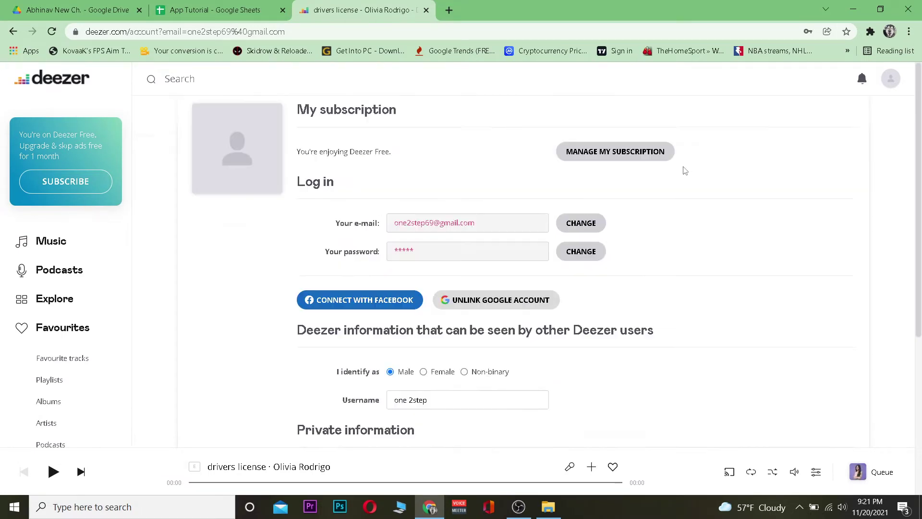
{"action": "scroll", "coordinate": [684, 171], "scroll_direction": "down", "scroll_amount": 3}
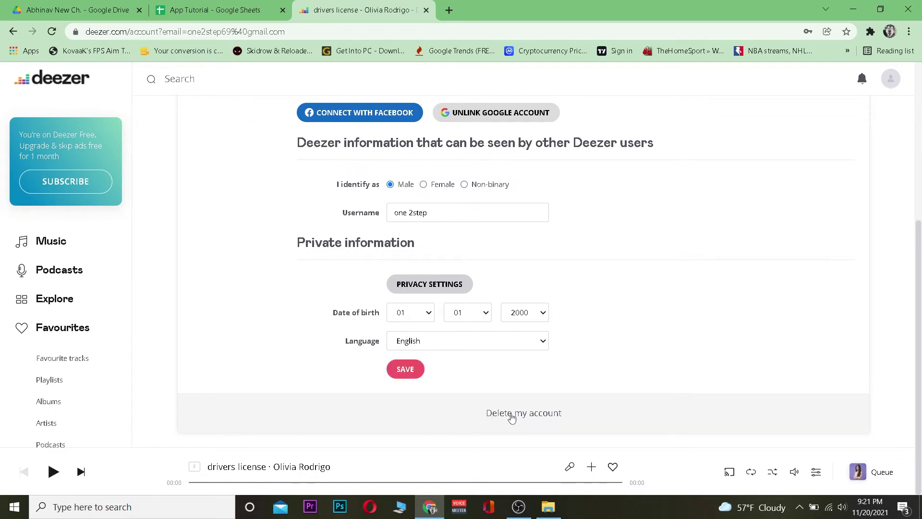
Step: Request account deletion, entering the password and confirming with DELETE MY ACCOUNT
{"action": "left_click", "coordinate": [511, 414]}
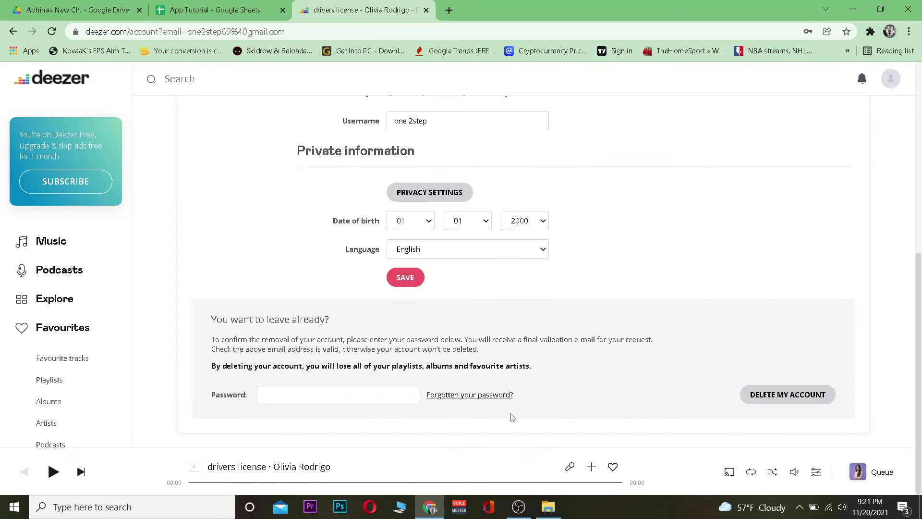
{"action": "left_click", "coordinate": [383, 396]}
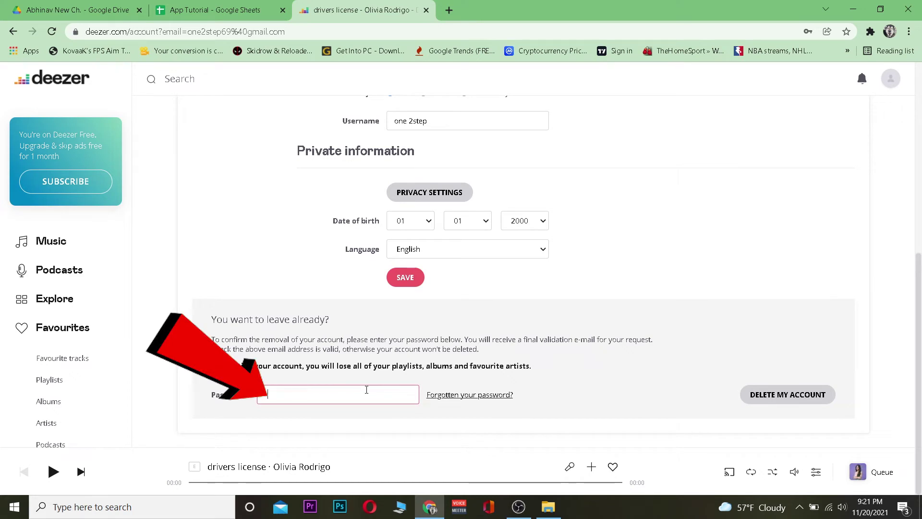
{"action": "type", "text": "***********"}
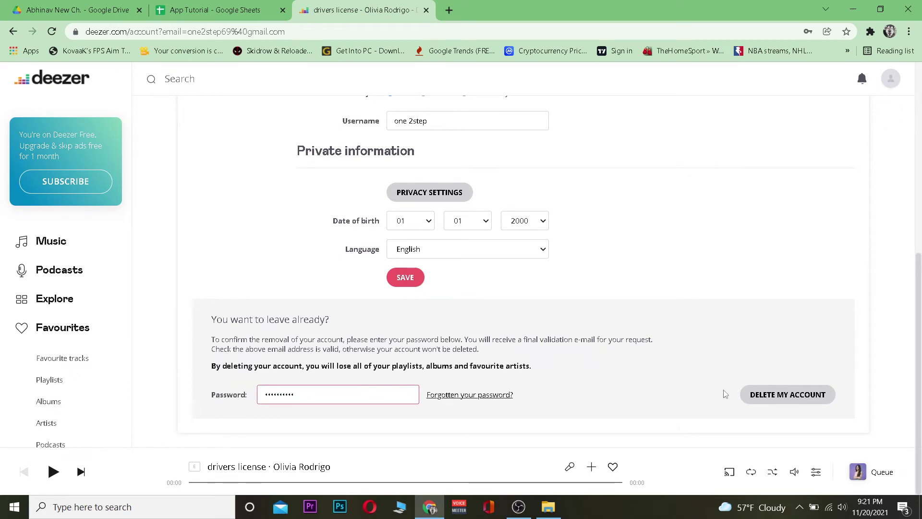
{"action": "left_click", "coordinate": [754, 395]}
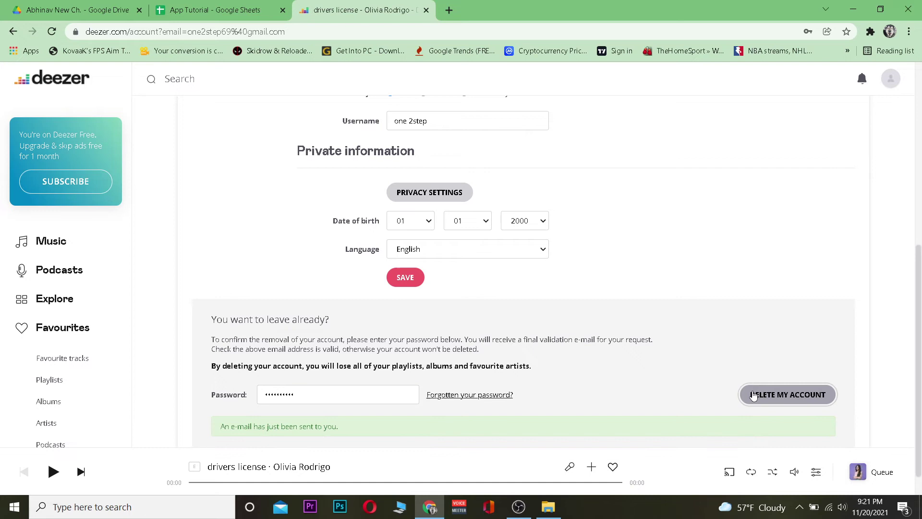
{"action": "scroll", "coordinate": [753, 395], "scroll_direction": "down", "scroll_amount": 1}
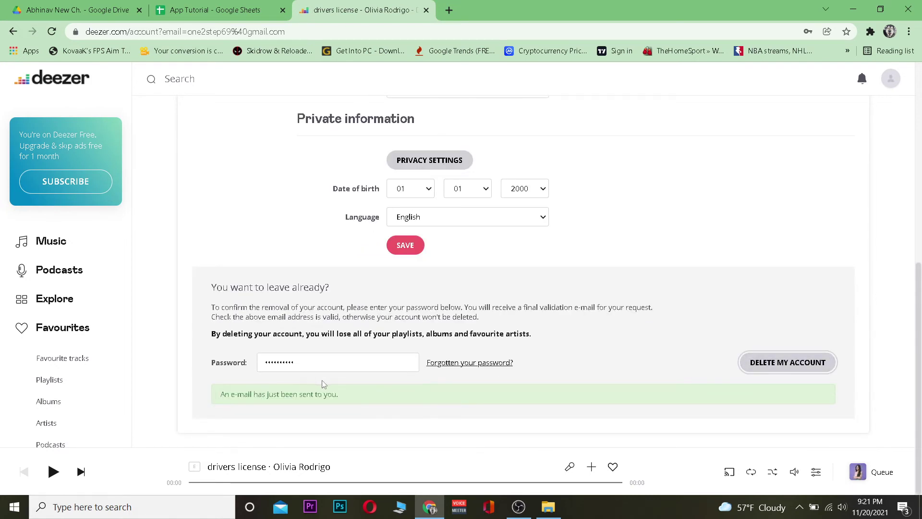
{"action": "scroll", "coordinate": [335, 378], "scroll_direction": "up", "scroll_amount": 3}
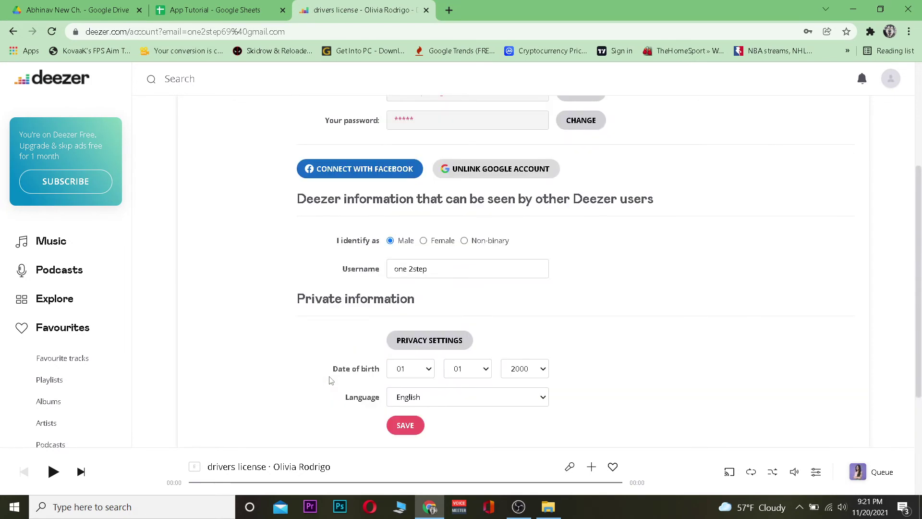
{"action": "scroll", "coordinate": [330, 378], "scroll_direction": "up", "scroll_amount": 4}
{"action": "scroll", "coordinate": [330, 379], "scroll_direction": "up", "scroll_amount": 1}
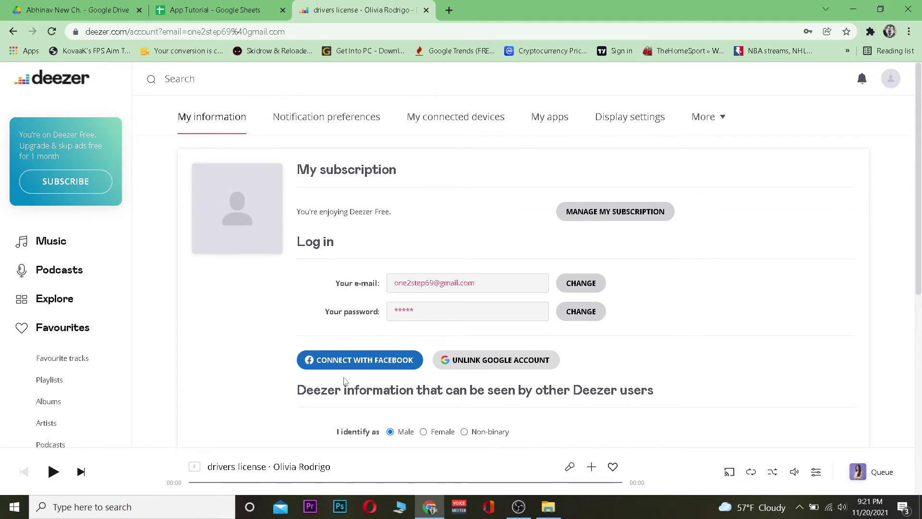
Step: In a new tab, open Deezer's 'We're sorry to see you go' email in Gmail
{"action": "left_click", "coordinate": [448, 10]}
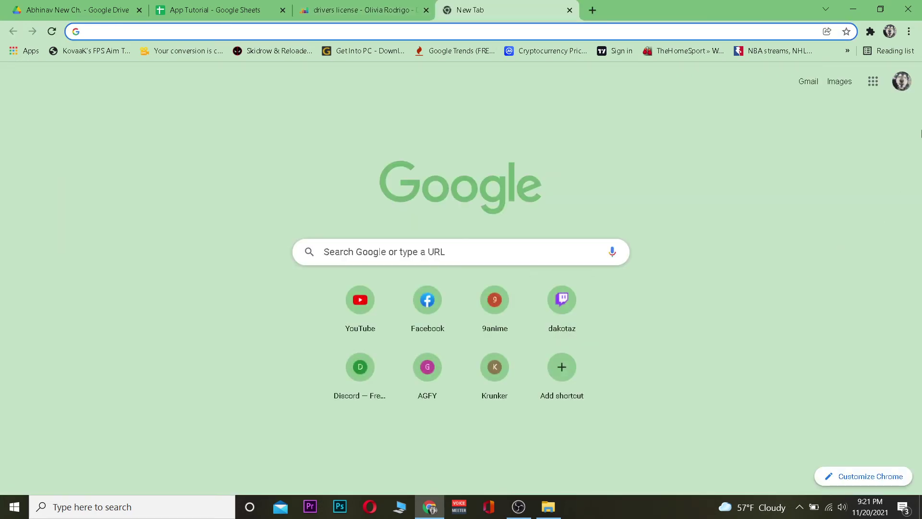
{"action": "left_click", "coordinate": [805, 81]}
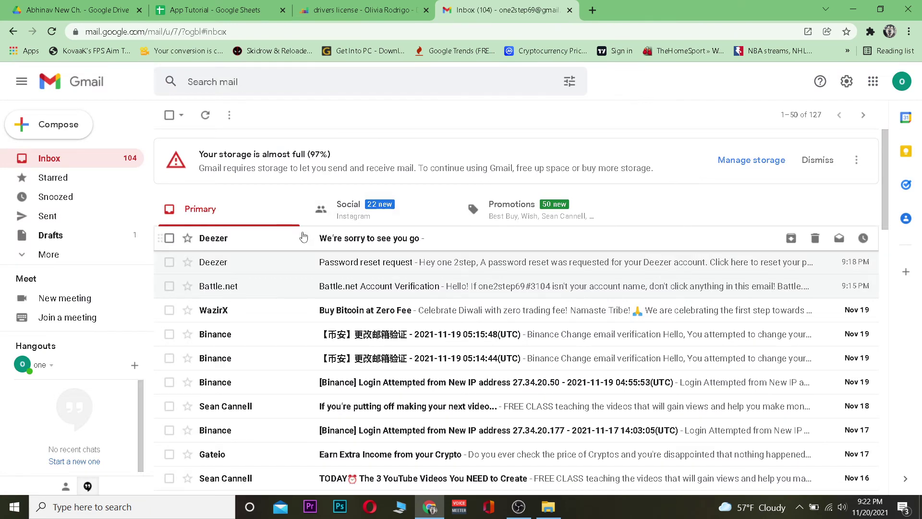
{"action": "left_click", "coordinate": [302, 238]}
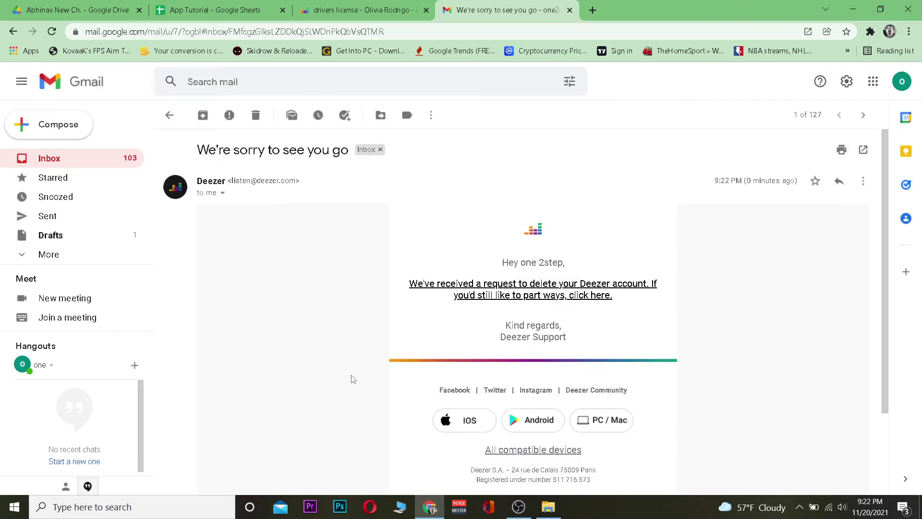
{"action": "scroll", "coordinate": [353, 409], "scroll_direction": "down", "scroll_amount": 1}
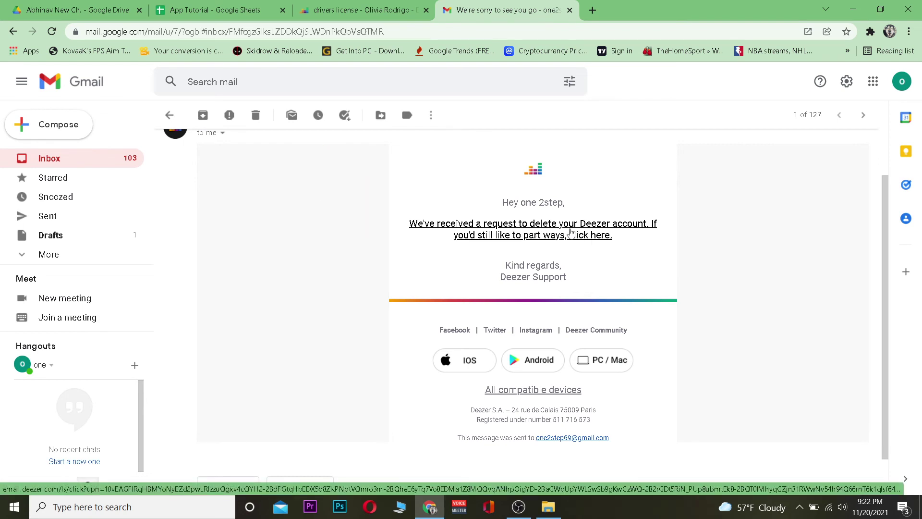
{"action": "scroll", "coordinate": [362, 370], "scroll_direction": "up", "scroll_amount": 1}
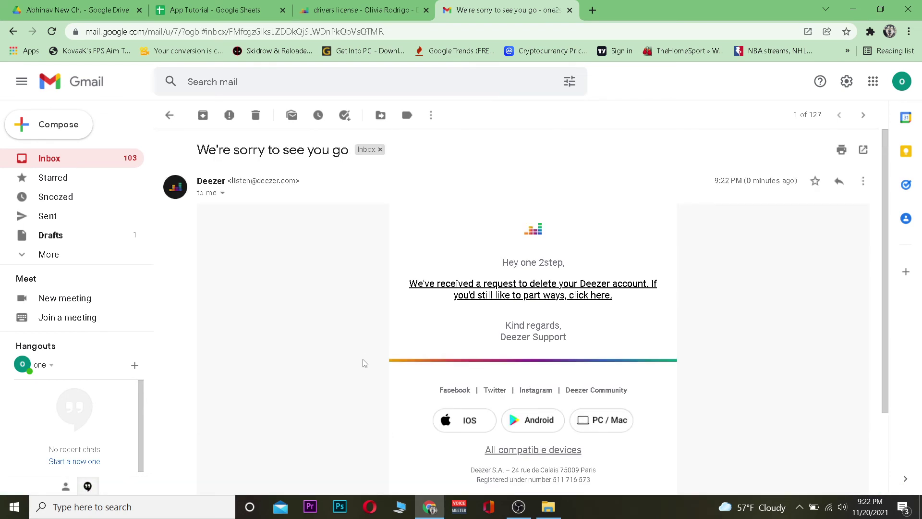
Step: Switch back to the Deezer tab and close the Gmail tab
{"action": "left_click", "coordinate": [373, 8]}
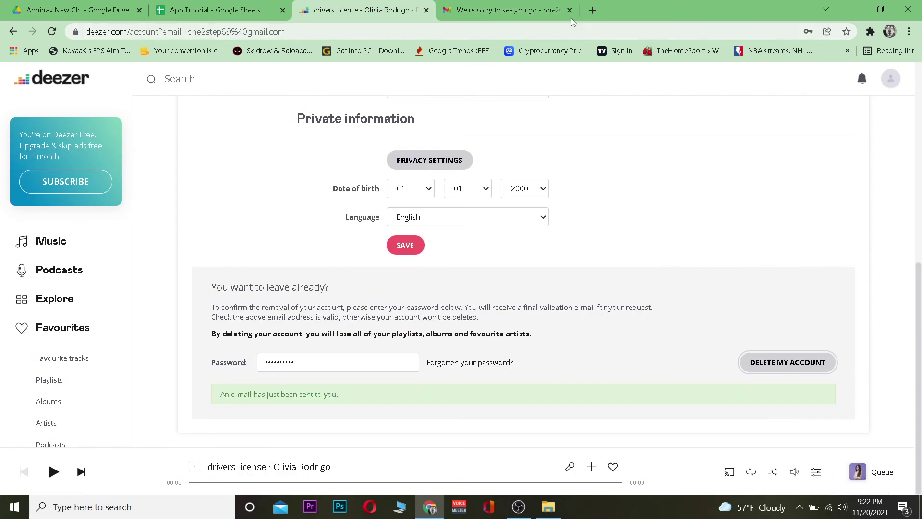
{"action": "left_click", "coordinate": [569, 10]}
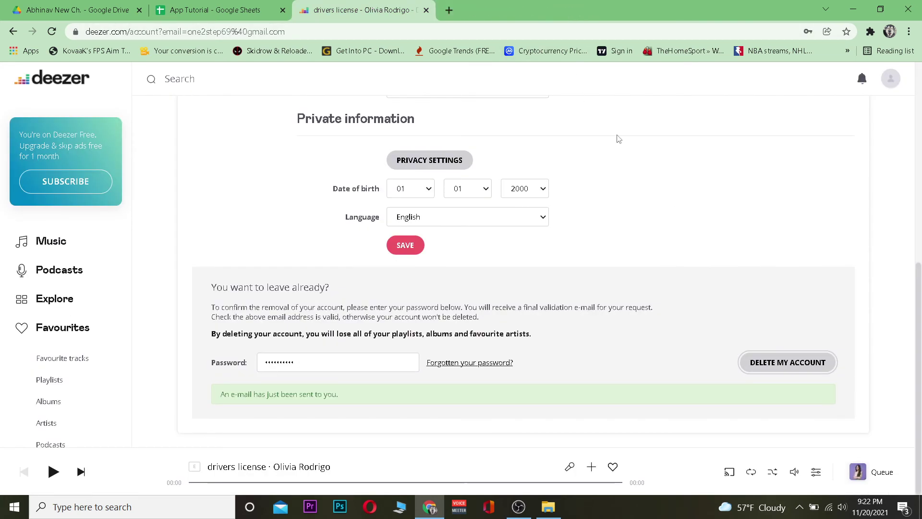